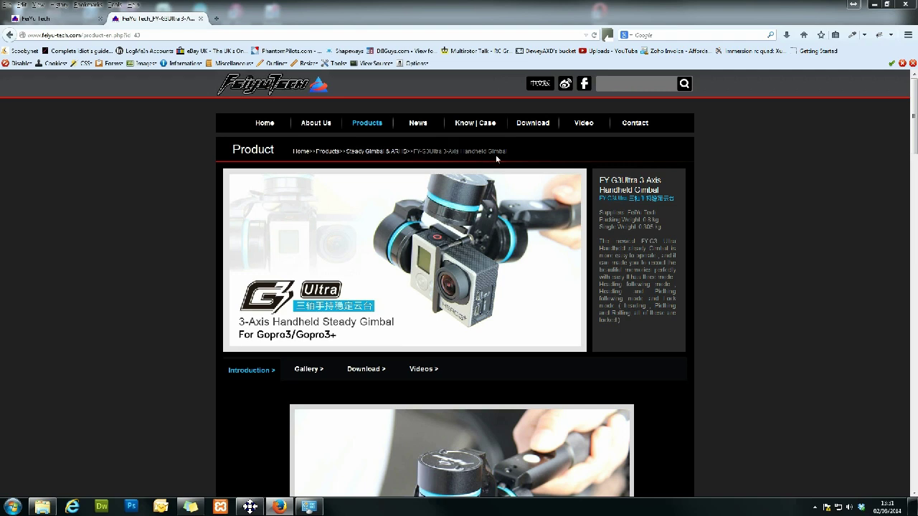
Open the download list on the FY-G3Ultra 3-Axis Handheld Gimbal page and choose the Feiyu Tech New USB Driver.
click(370, 371)
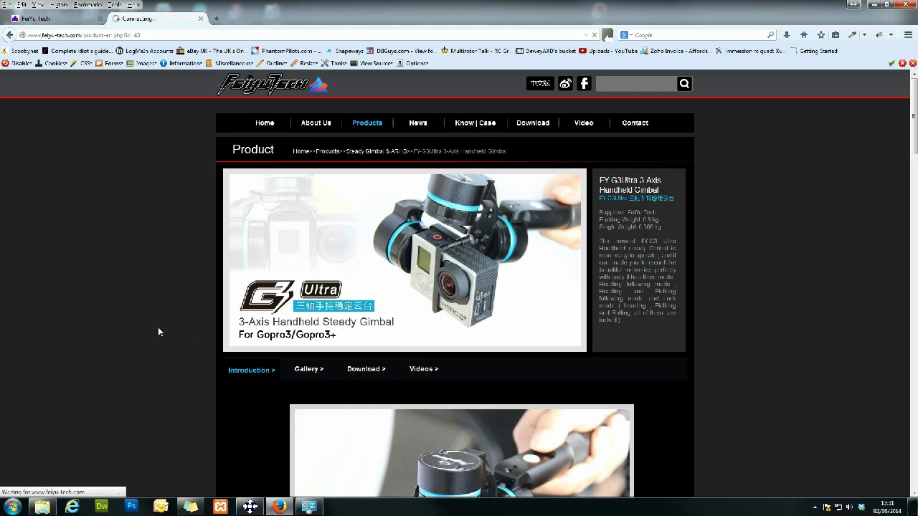
scroll(158, 327, down, 3)
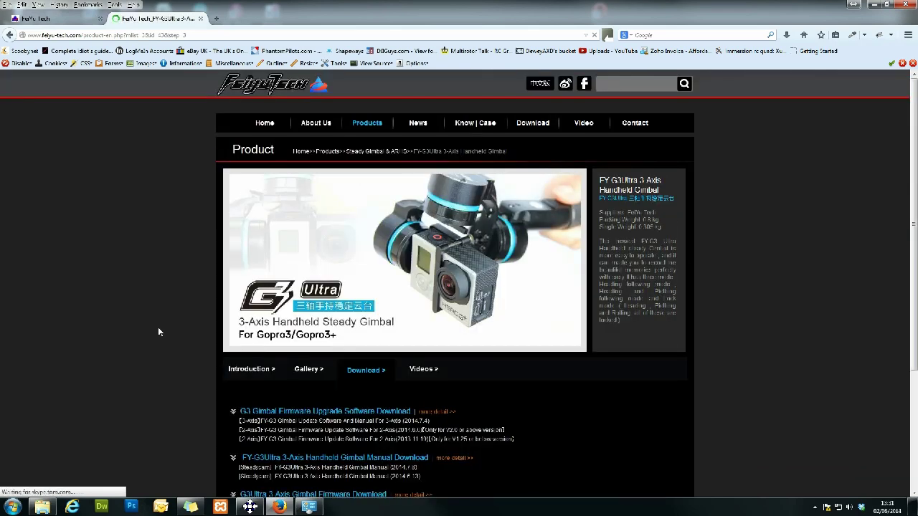
scroll(159, 332, down, 3)
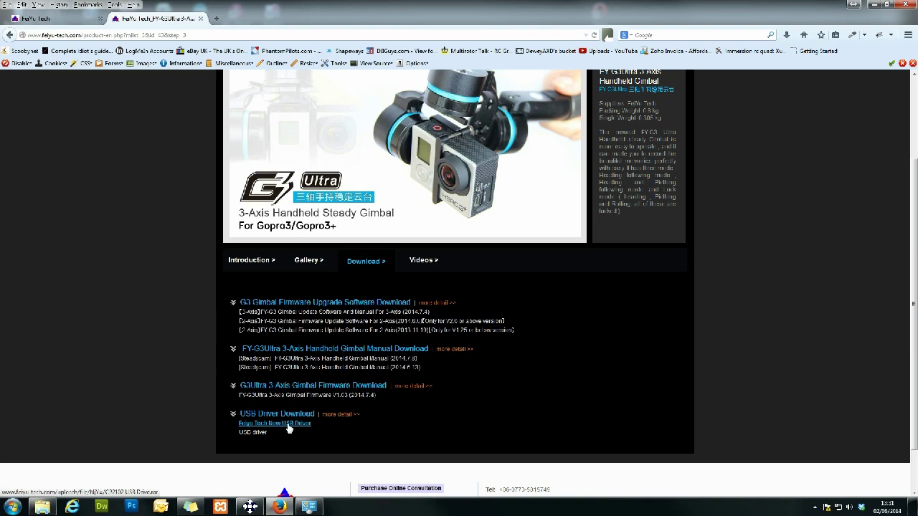
click(287, 425)
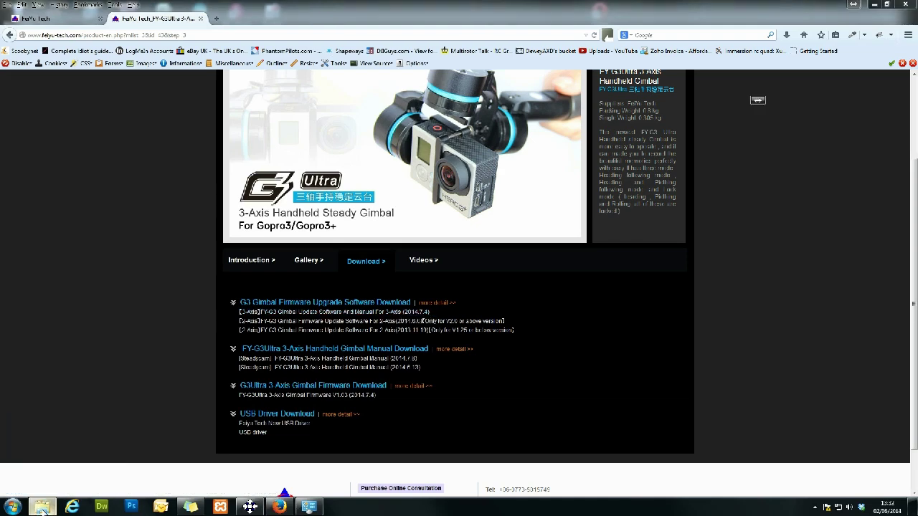
Switch to Windows Explorer and examine the USB driver, gimbal update software and firmware V1.03 folders in the G3 Ultra downloads.
click(186, 443)
double_click(637, 106)
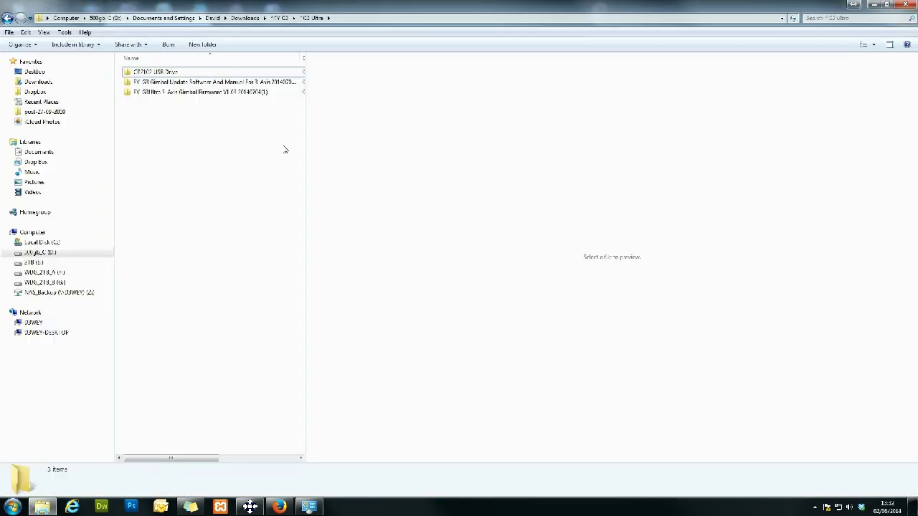
double_click(150, 74)
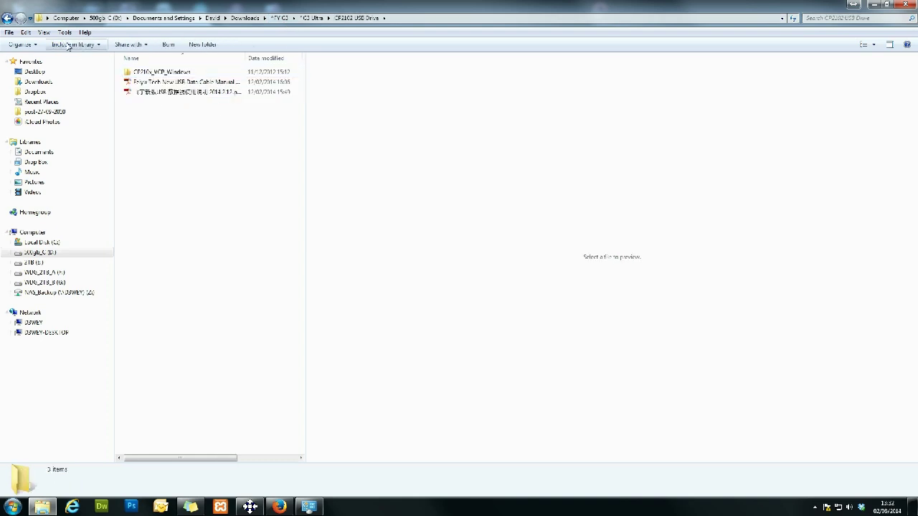
click(7, 18)
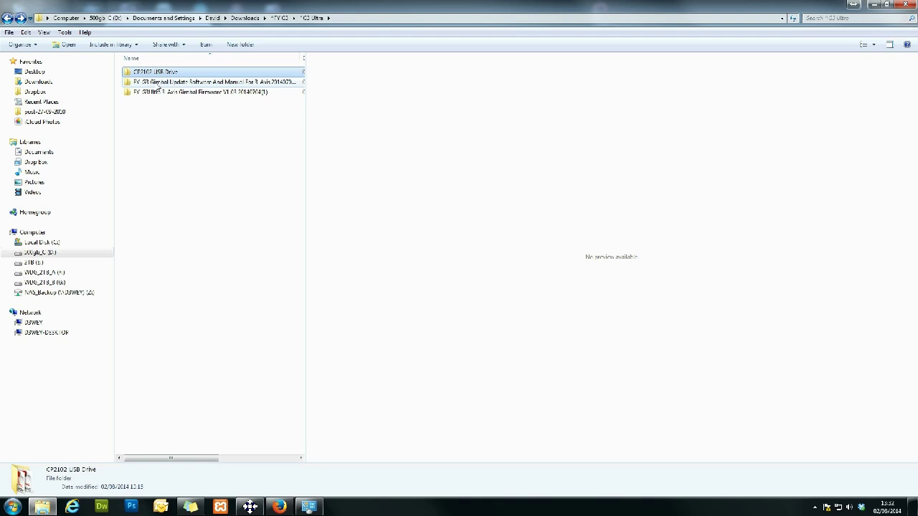
double_click(157, 83)
double_click(153, 77)
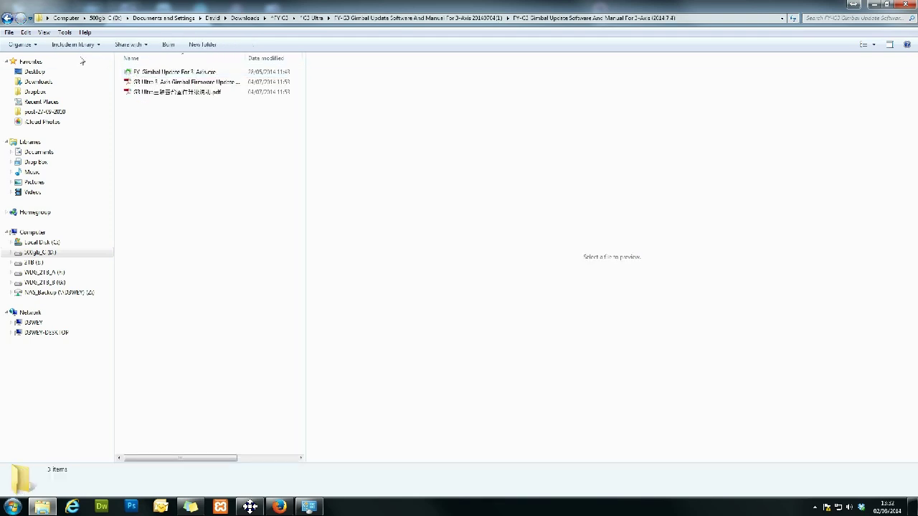
click(10, 19)
click(10, 18)
double_click(172, 92)
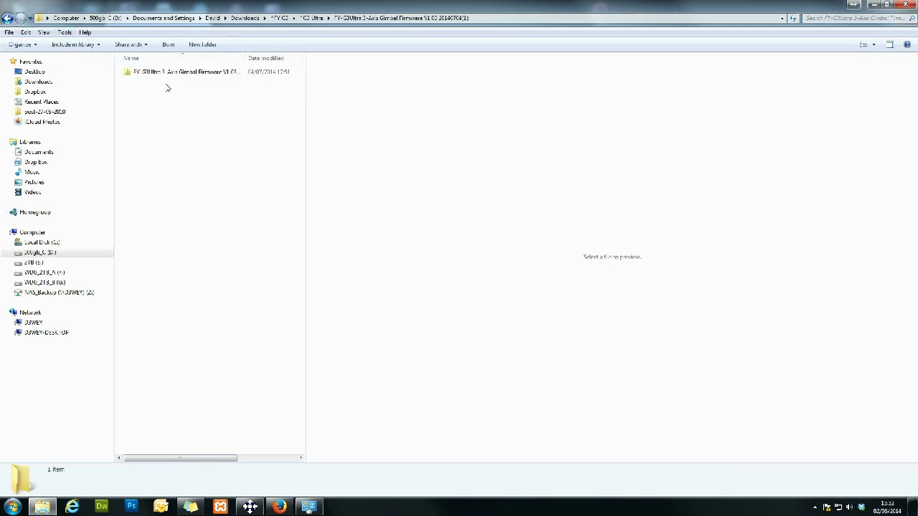
double_click(159, 73)
key(BackSpace)
key(BackSpace)
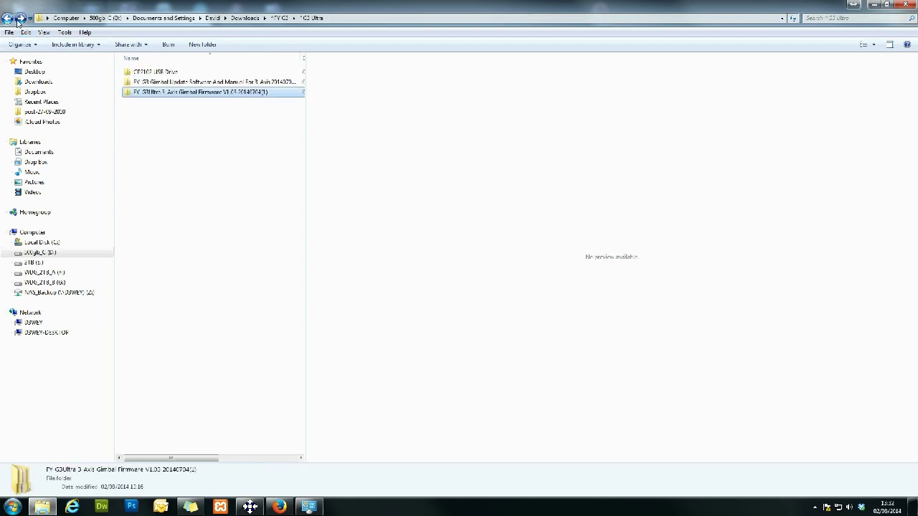
click(164, 107)
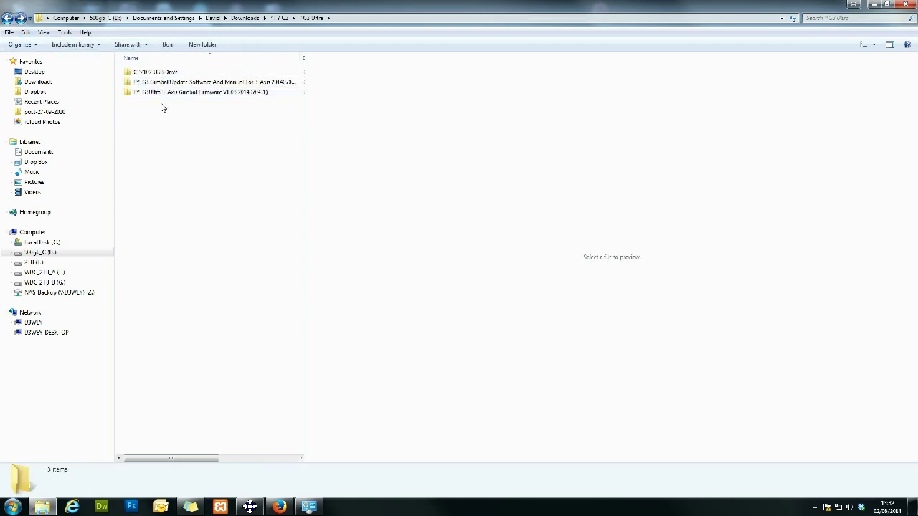
Open the CP210x_VCP_Windows driver folder inside CP2102 USB Drive.
double_click(162, 75)
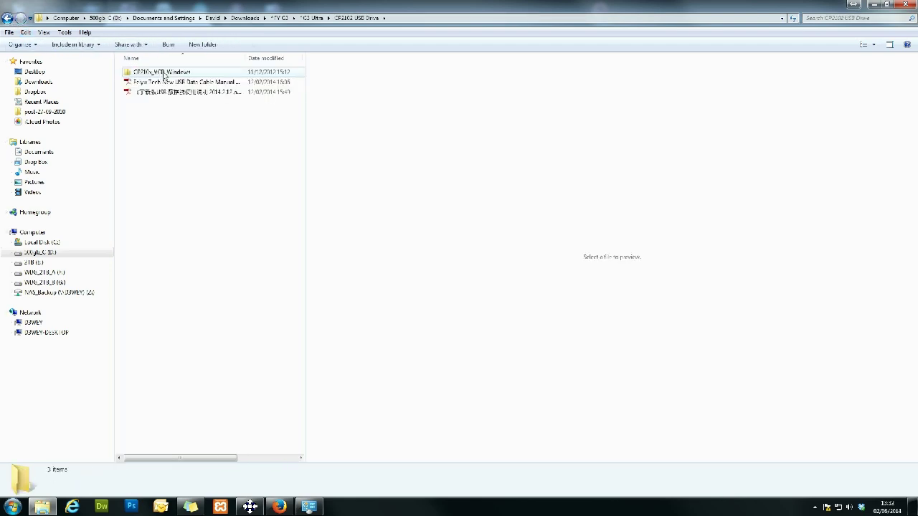
double_click(162, 73)
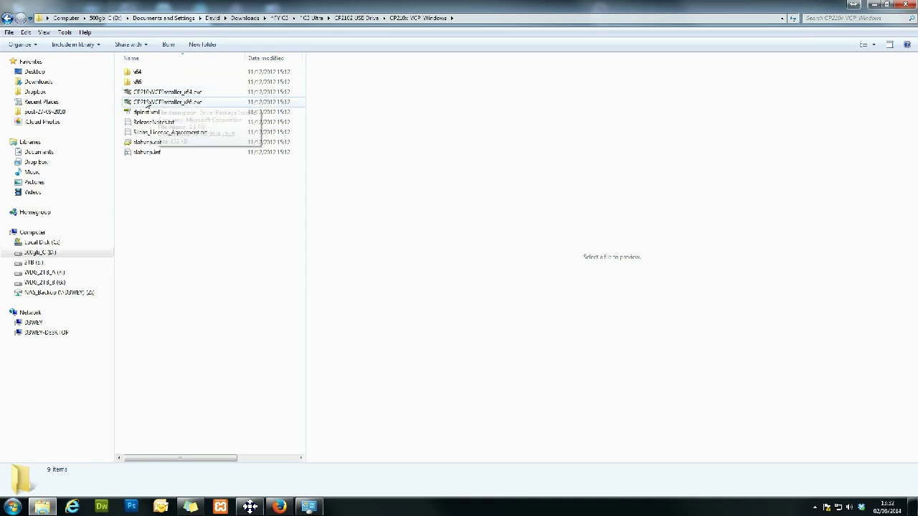
mouse_move(185, 106)
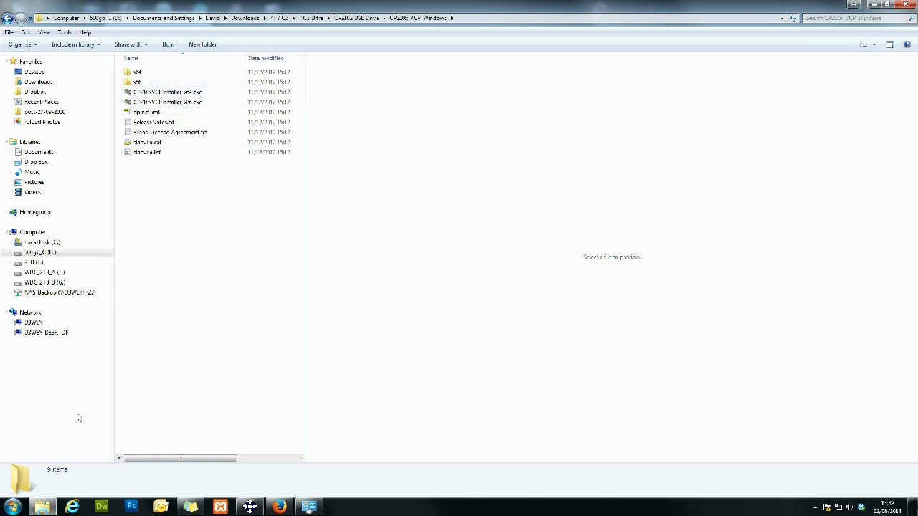
Check in the computer's system properties whether Windows is 32-bit or 64-bit.
click(14, 508)
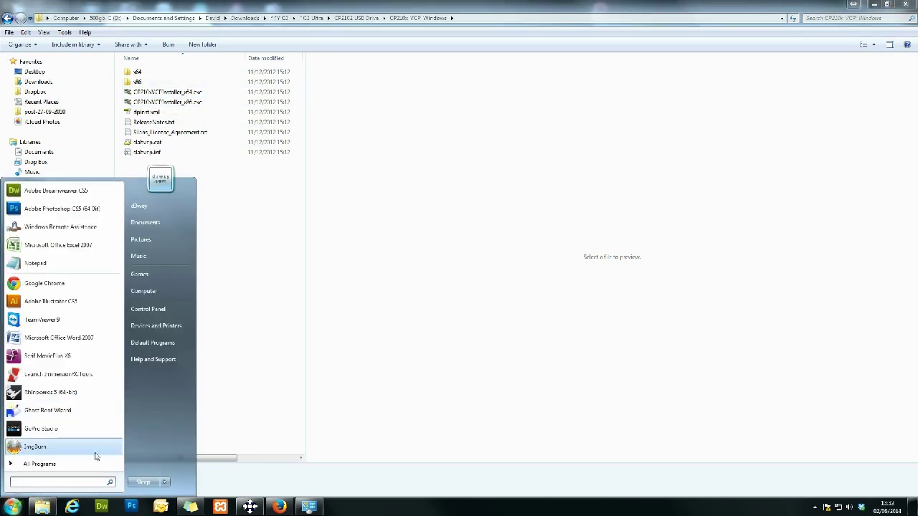
right_click(147, 296)
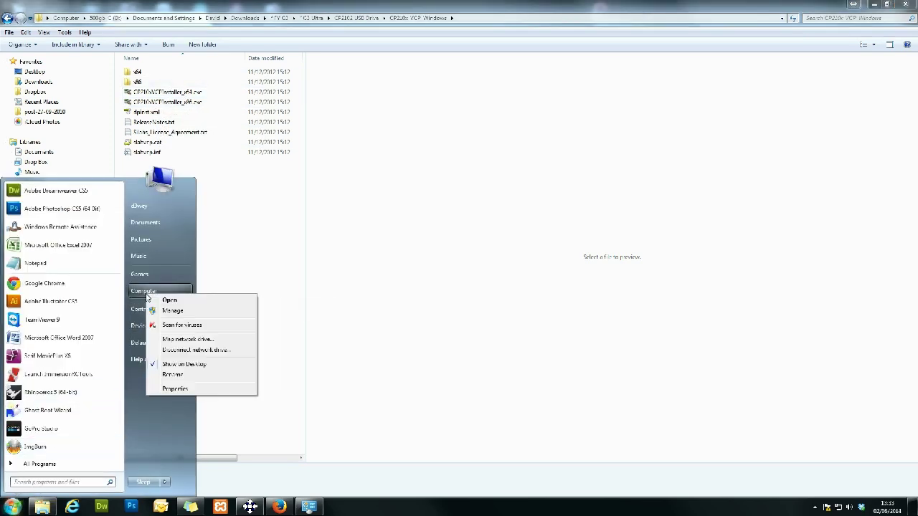
click(166, 388)
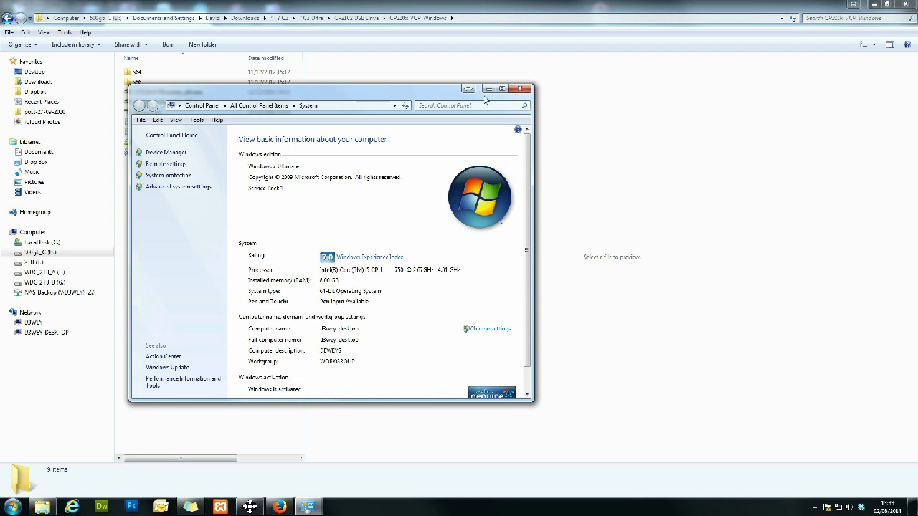
click(521, 89)
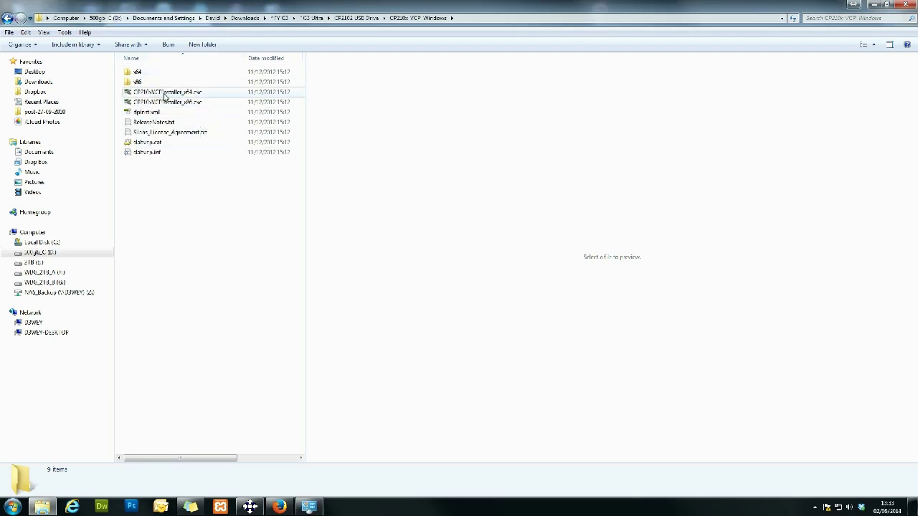
Install the CP210x USB to UART Bridge driver with CP210xVCPInstaller_x64.exe, accepting the license agreement.
double_click(169, 93)
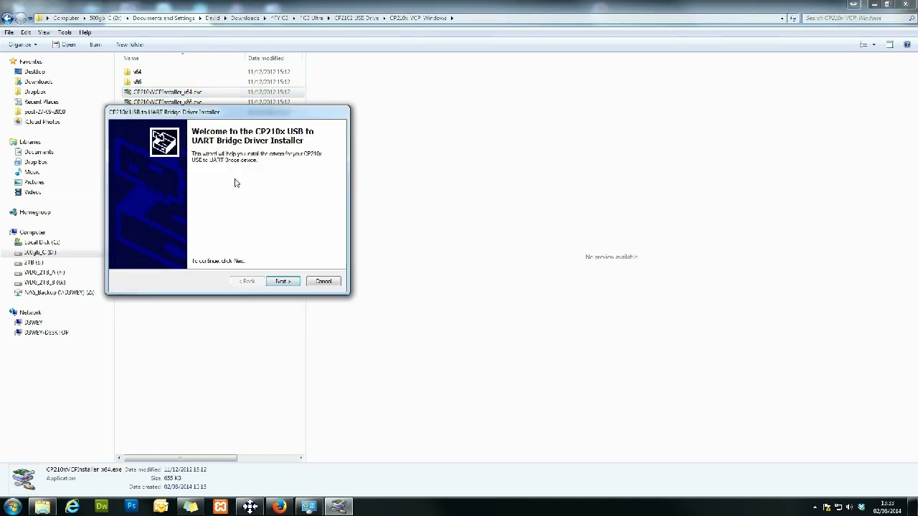
click(282, 281)
click(188, 246)
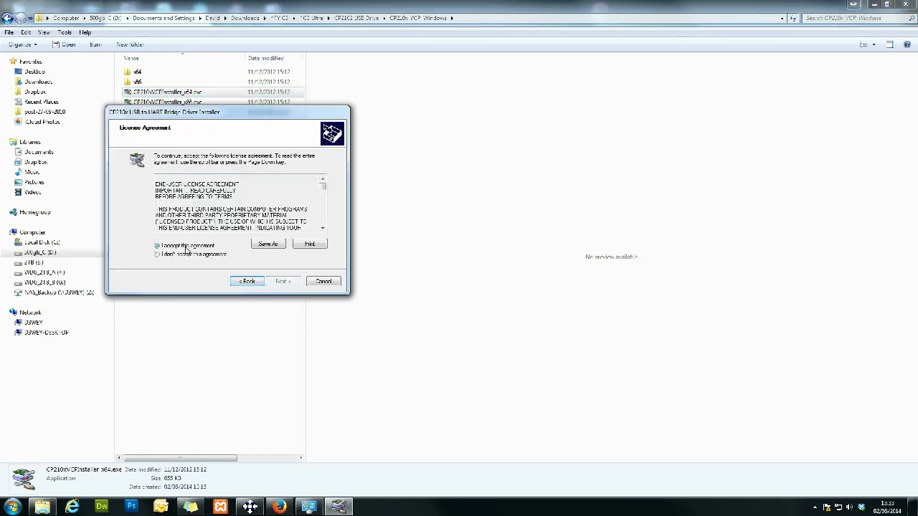
click(281, 281)
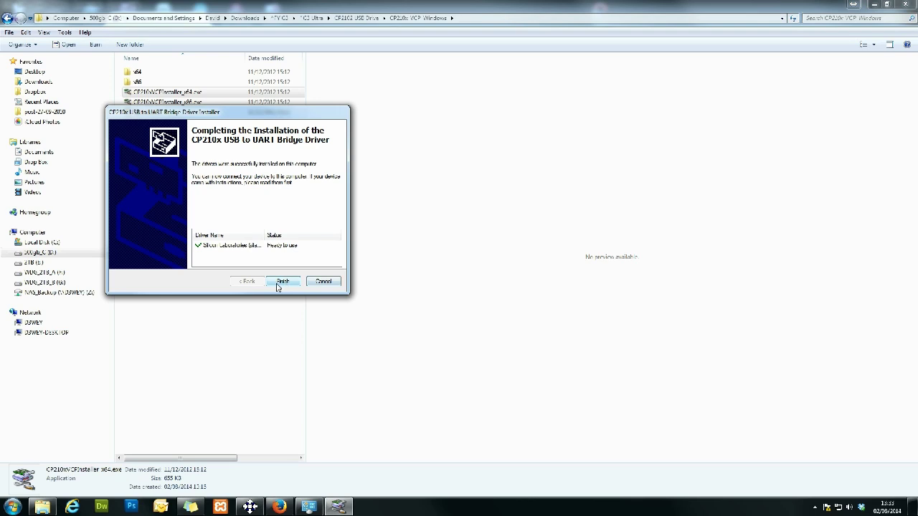
click(280, 285)
click(164, 230)
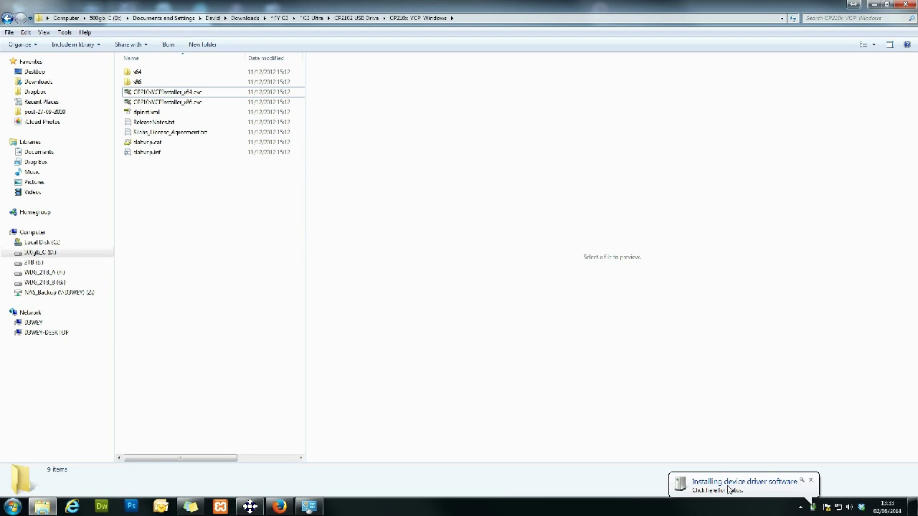
Check the device driver's installation status and look up the COM port of the Silicon Labs CP210x bridge in Device Manager.
click(729, 490)
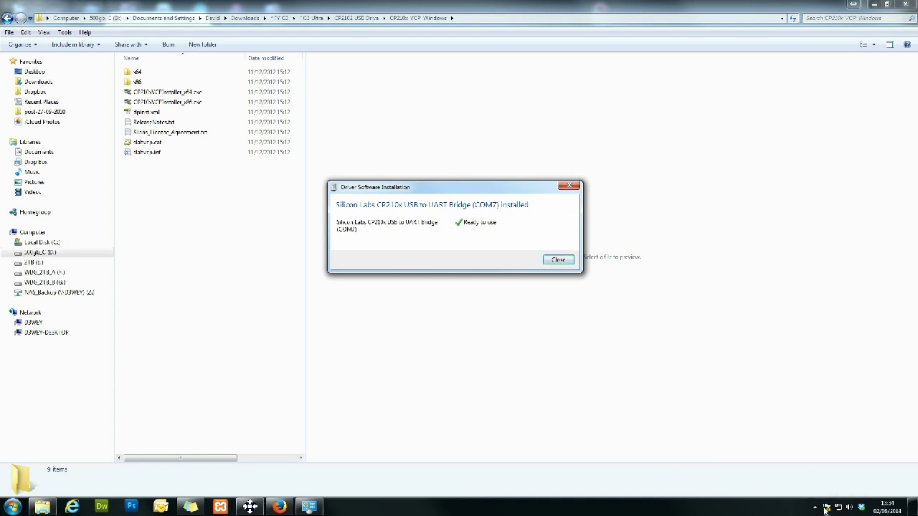
click(558, 260)
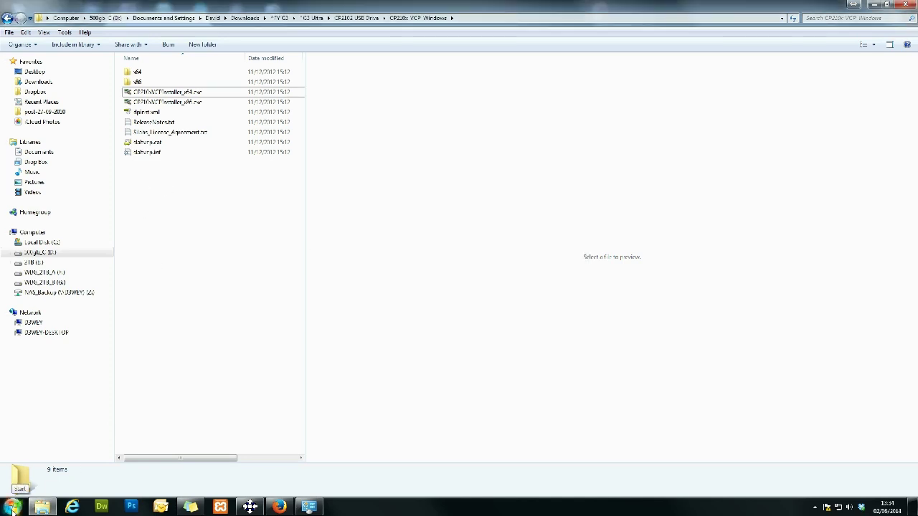
click(12, 507)
click(160, 310)
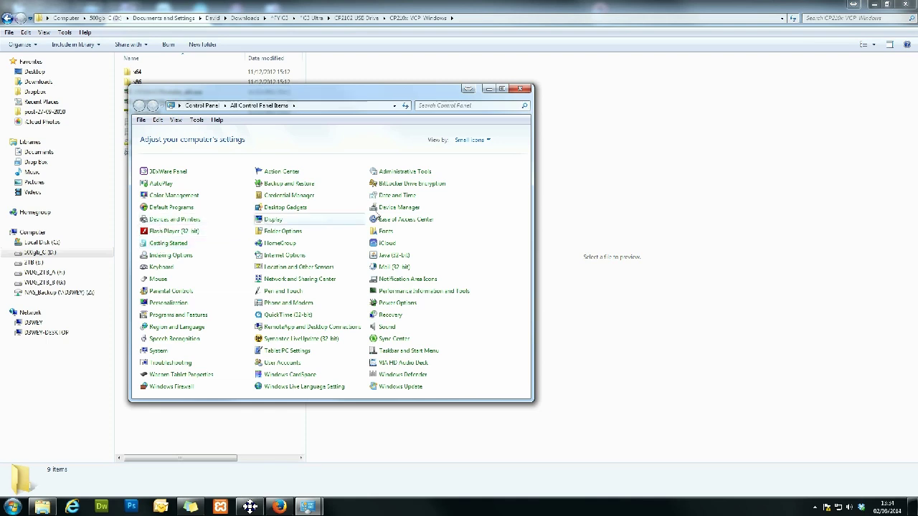
click(395, 208)
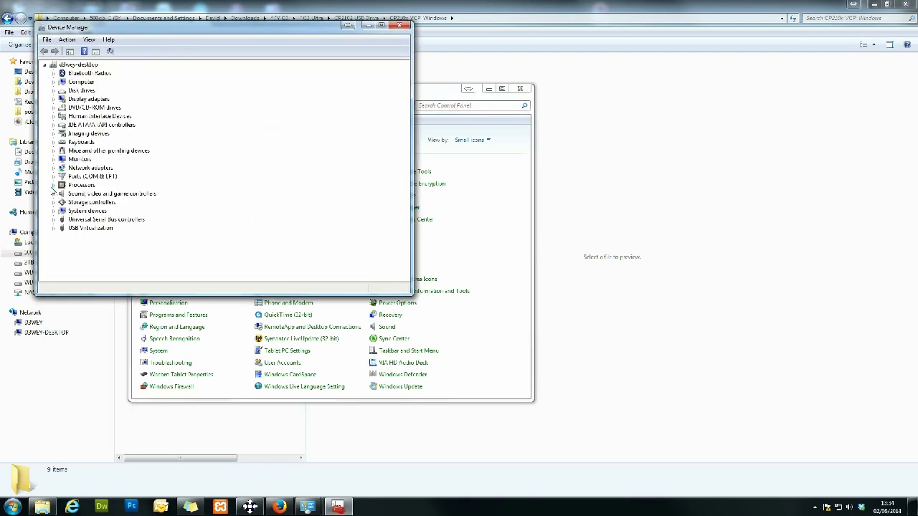
click(54, 177)
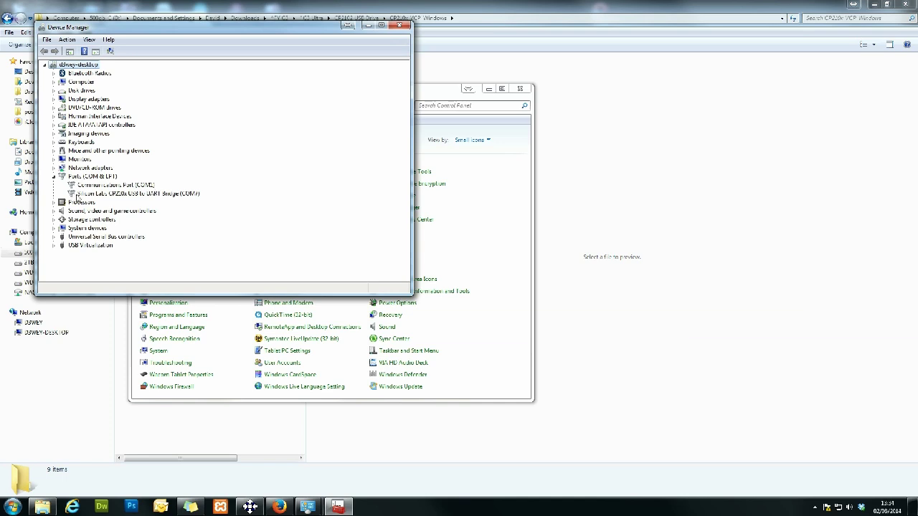
click(100, 196)
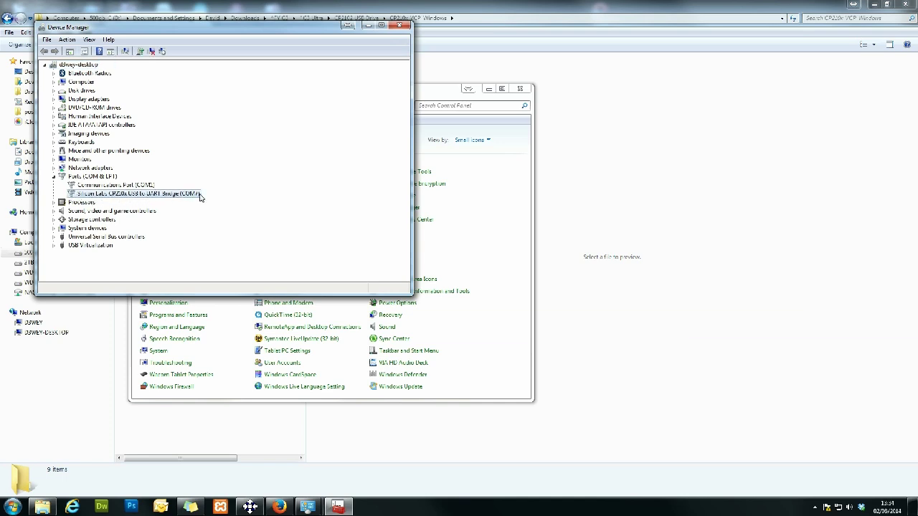
click(400, 26)
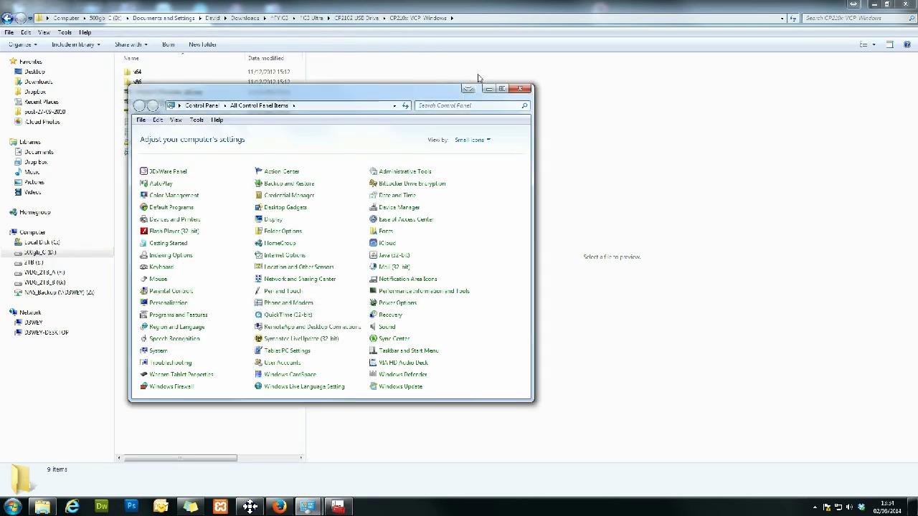
click(488, 88)
Run FY-Gimbal Update For 3-Axis.exe from the gimbal update software folder and set its port to COM7.
click(8, 18)
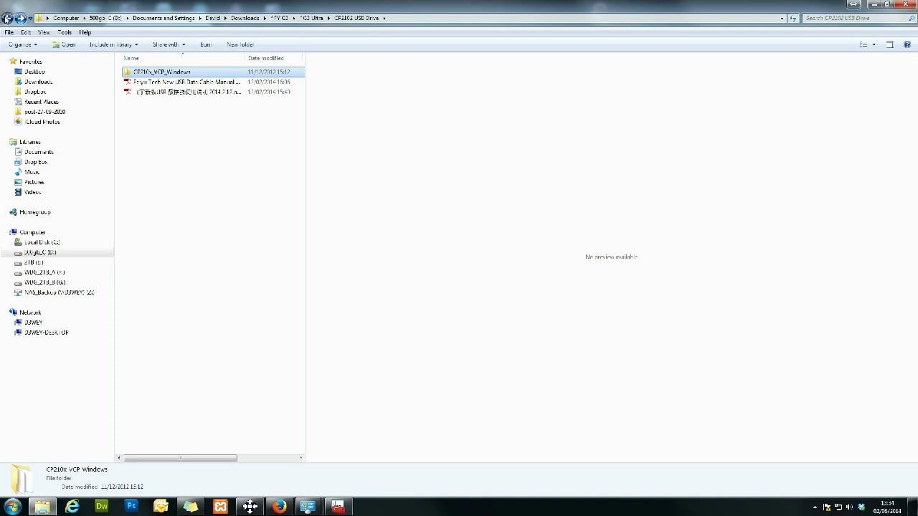
click(6, 18)
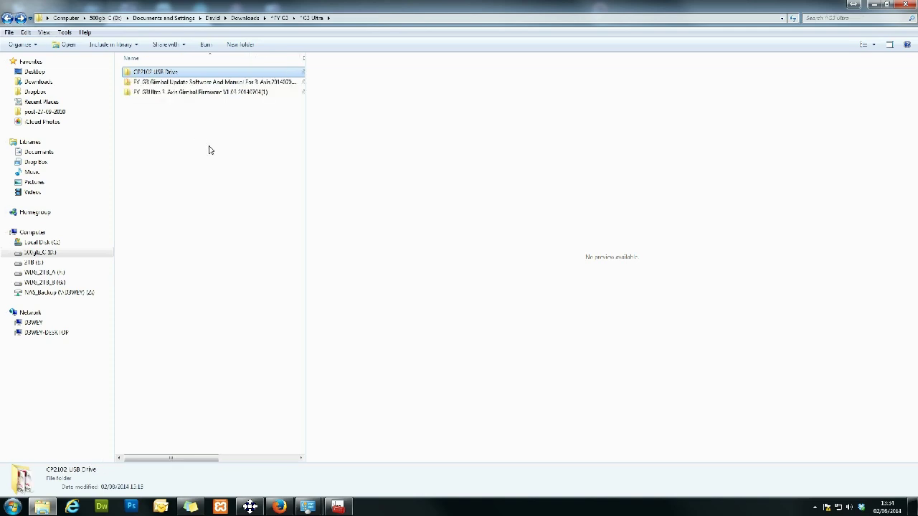
double_click(186, 84)
double_click(162, 74)
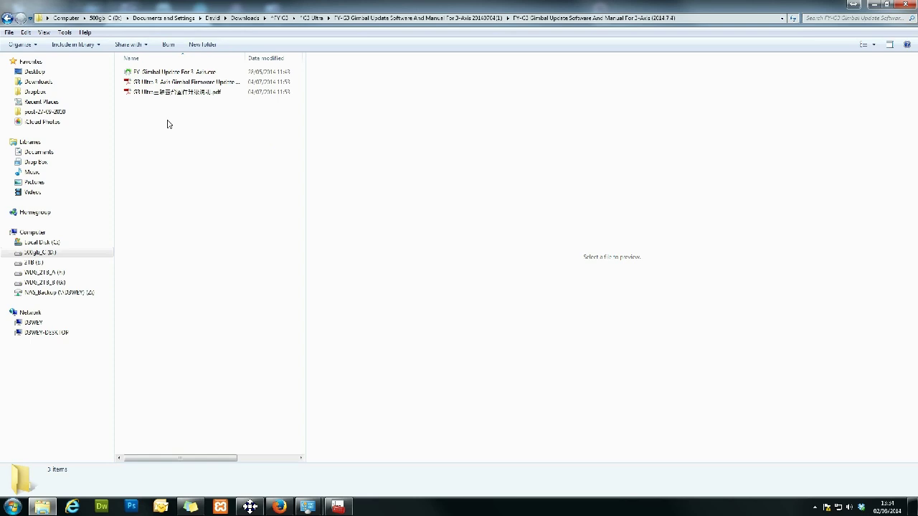
double_click(175, 72)
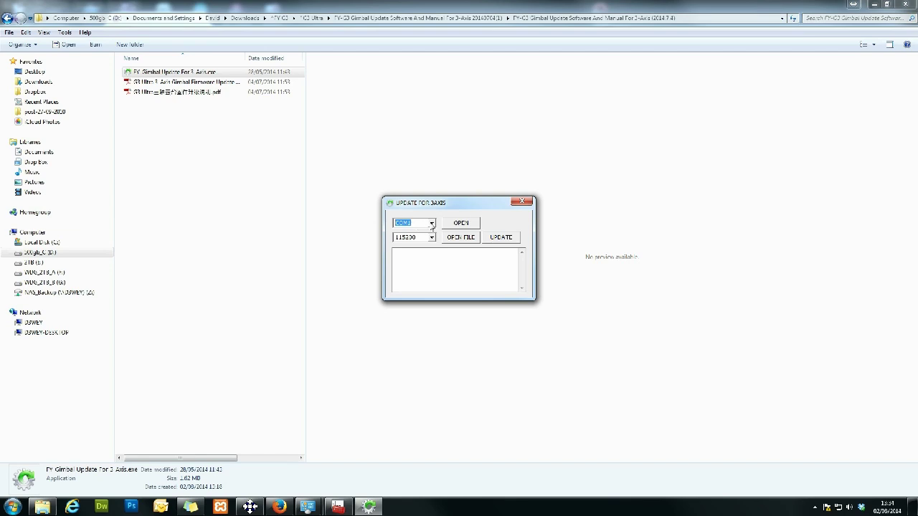
click(432, 223)
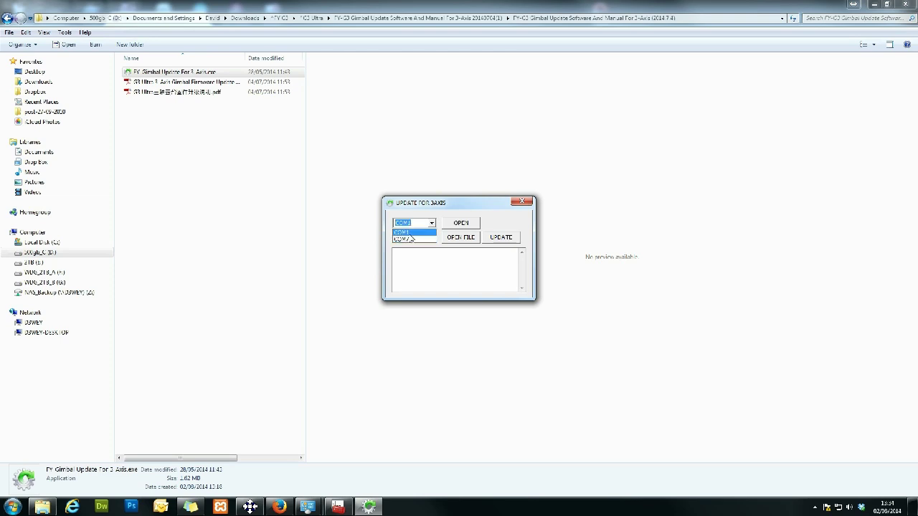
click(413, 241)
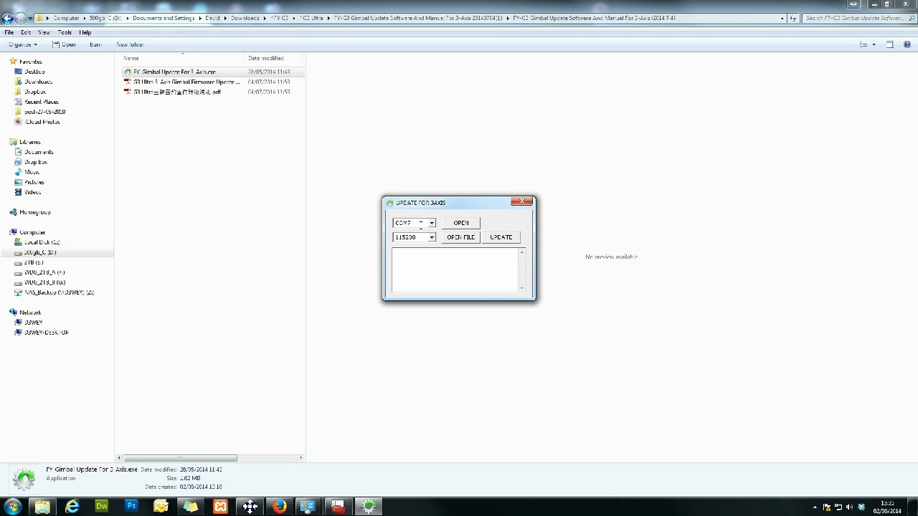
Open the COM7 connection and load the firmware file FY-Gimbal-3AXIS-V1.03.bin from the FY-G3Ultra 3-Axis Gimbal Firmware V1.03 folder.
click(457, 226)
click(456, 245)
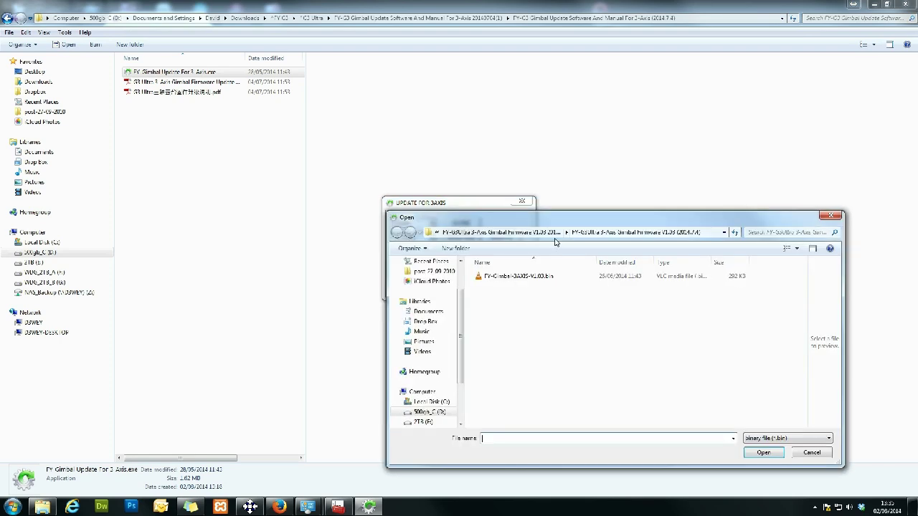
click(497, 232)
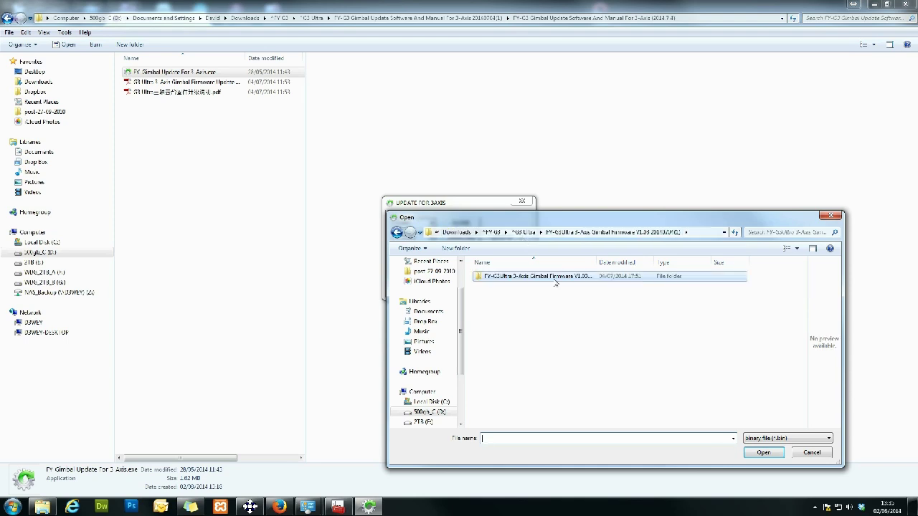
click(523, 232)
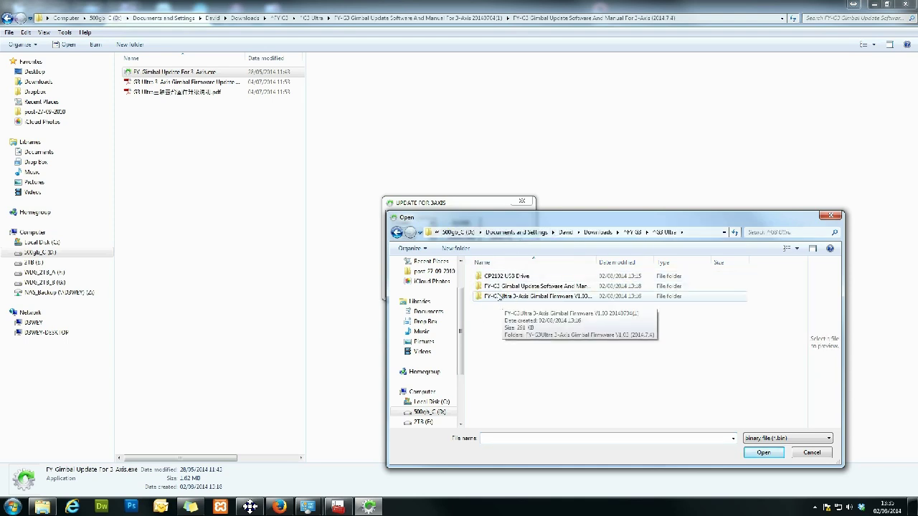
double_click(504, 297)
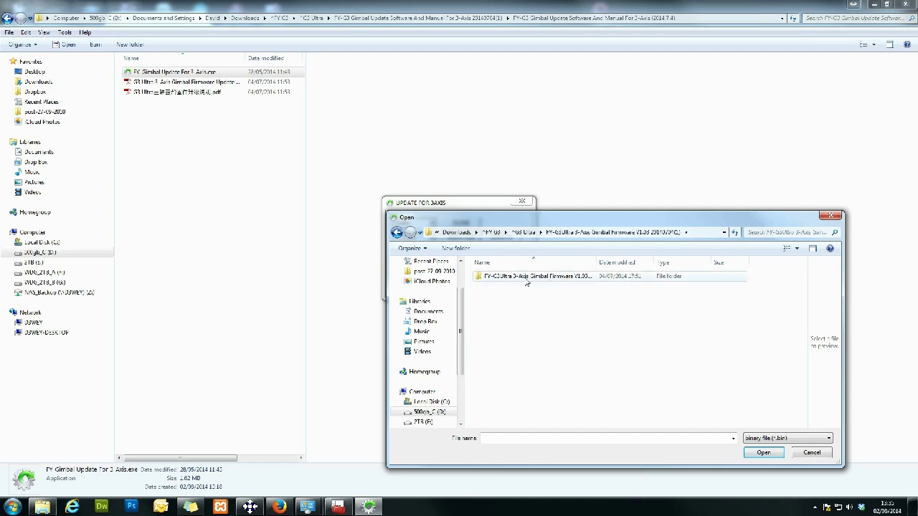
double_click(525, 278)
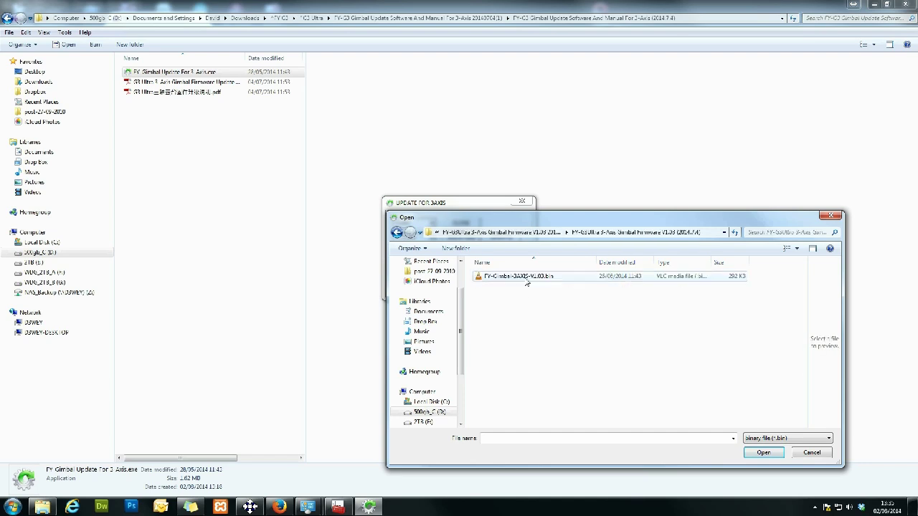
double_click(500, 278)
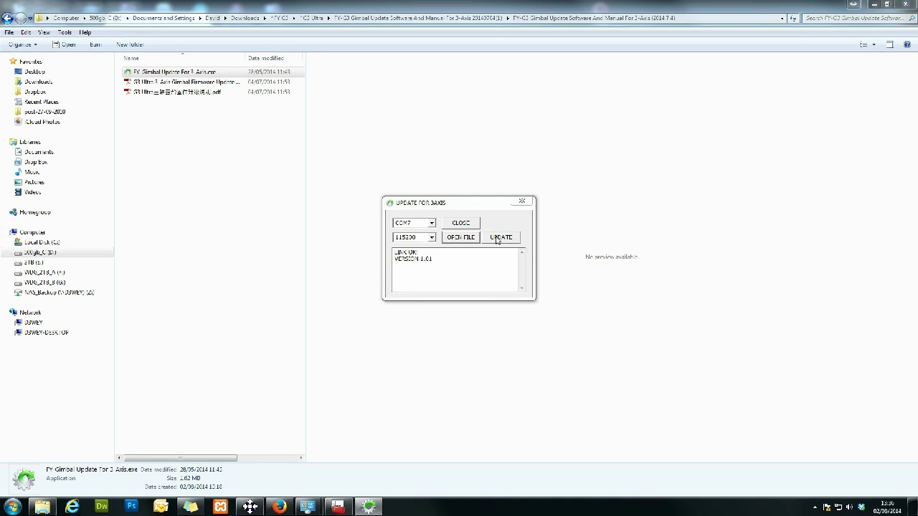
Update the gimbal with the loaded firmware and close the COM7 connection once sending completes.
click(497, 241)
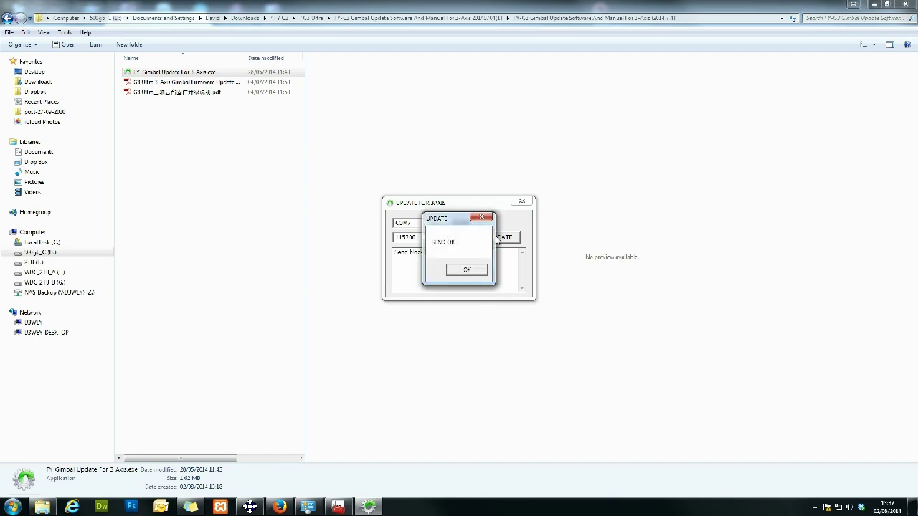
click(464, 271)
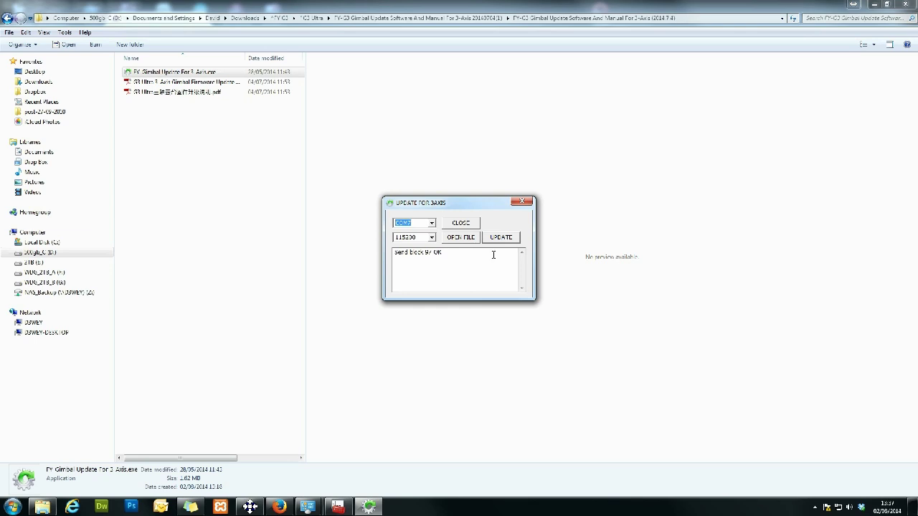
click(459, 224)
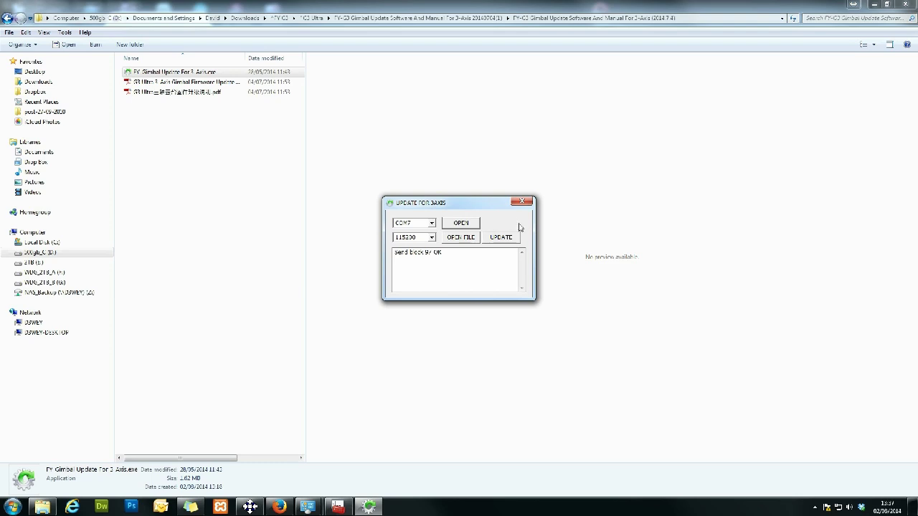
Reconnect on COM7 and reload FY-Gimbal-3AXIS-V1.03.bin to check the gimbal's firmware version, closing the connection and the update tool when done.
click(472, 224)
click(460, 237)
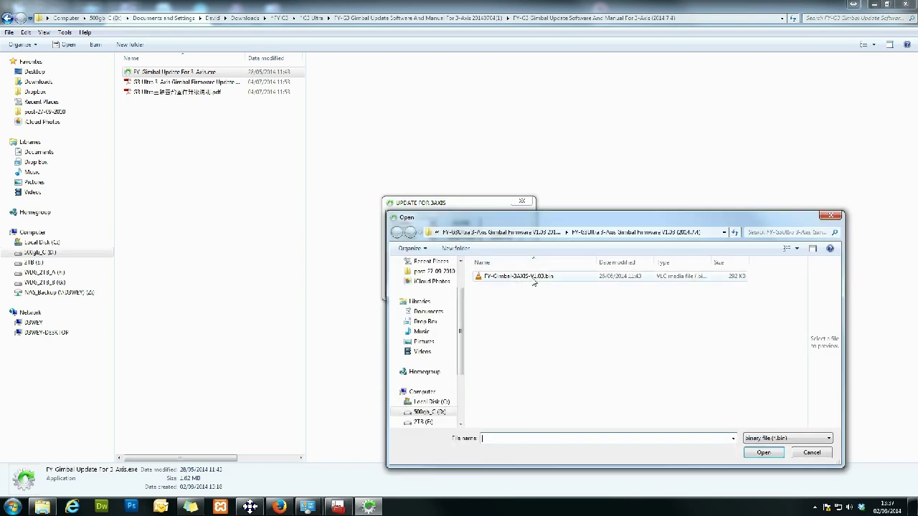
double_click(531, 276)
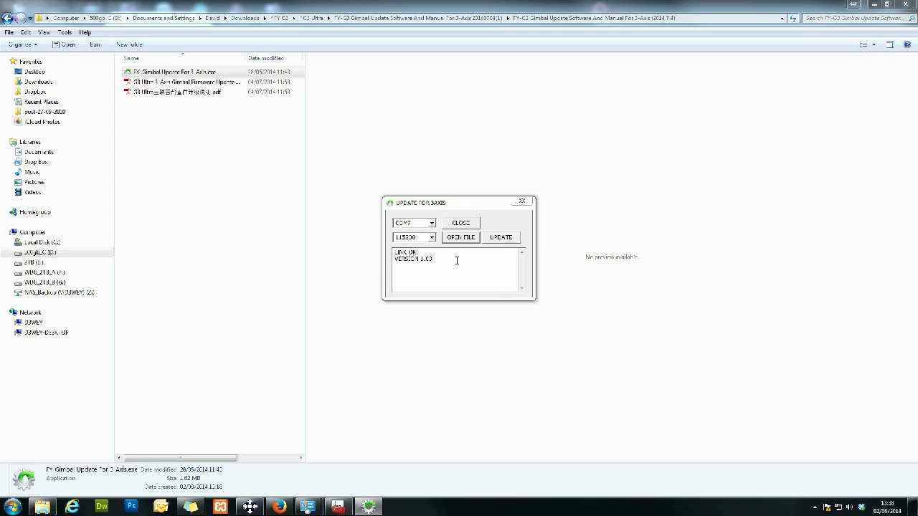
click(472, 225)
click(524, 203)
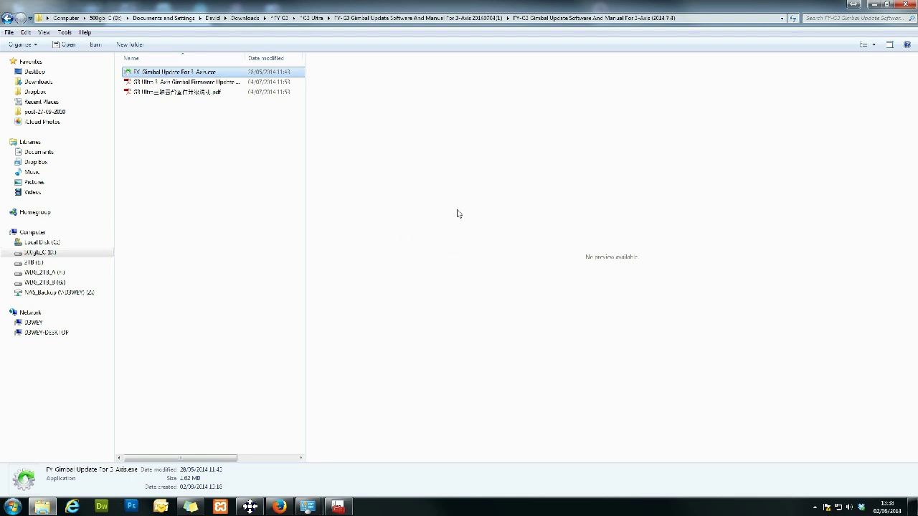